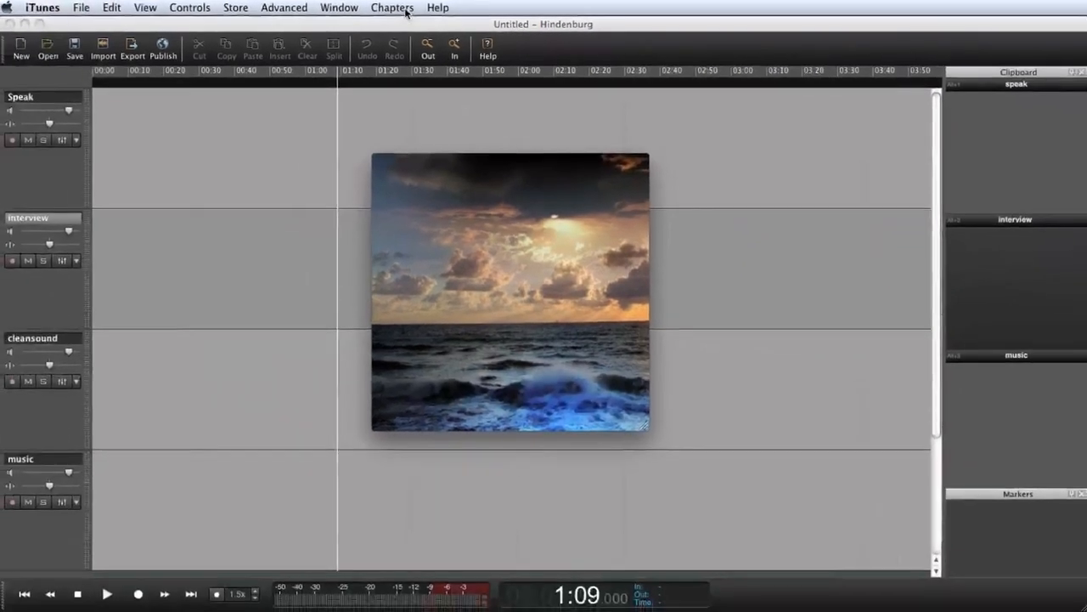
Browse the playing podcast's chapter list in iTunes, jumping to Will the phone ring? and Seth Shostak
left_click(406, 11)
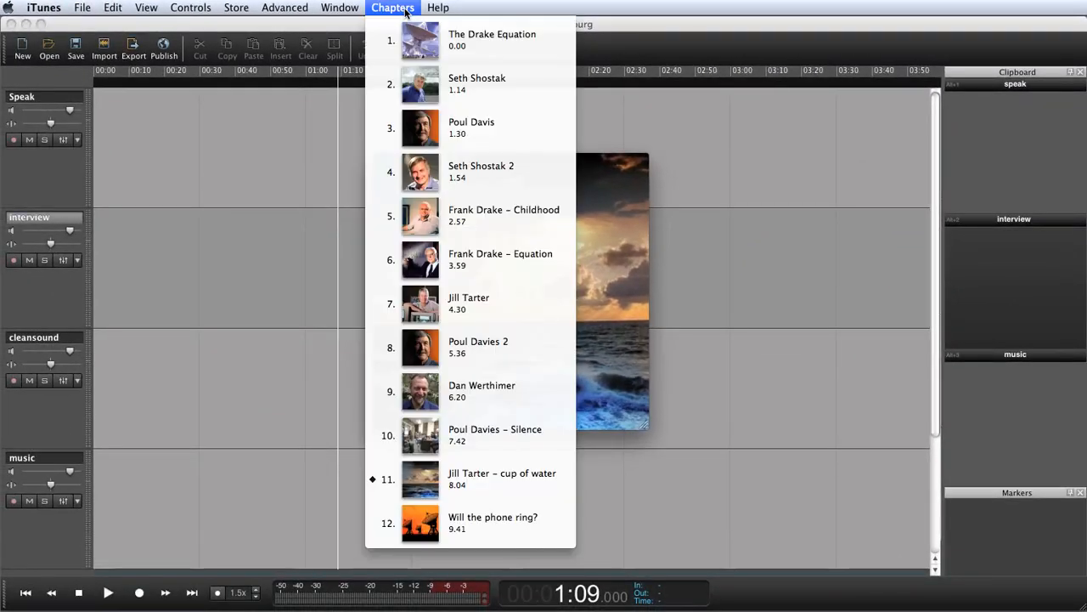
left_click(449, 526)
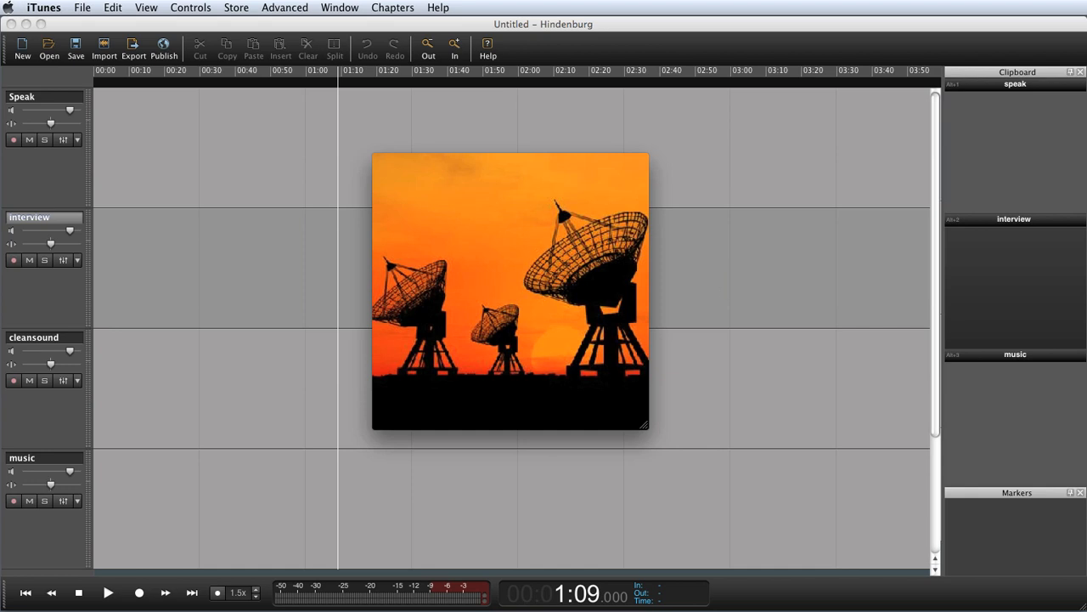
key("space")
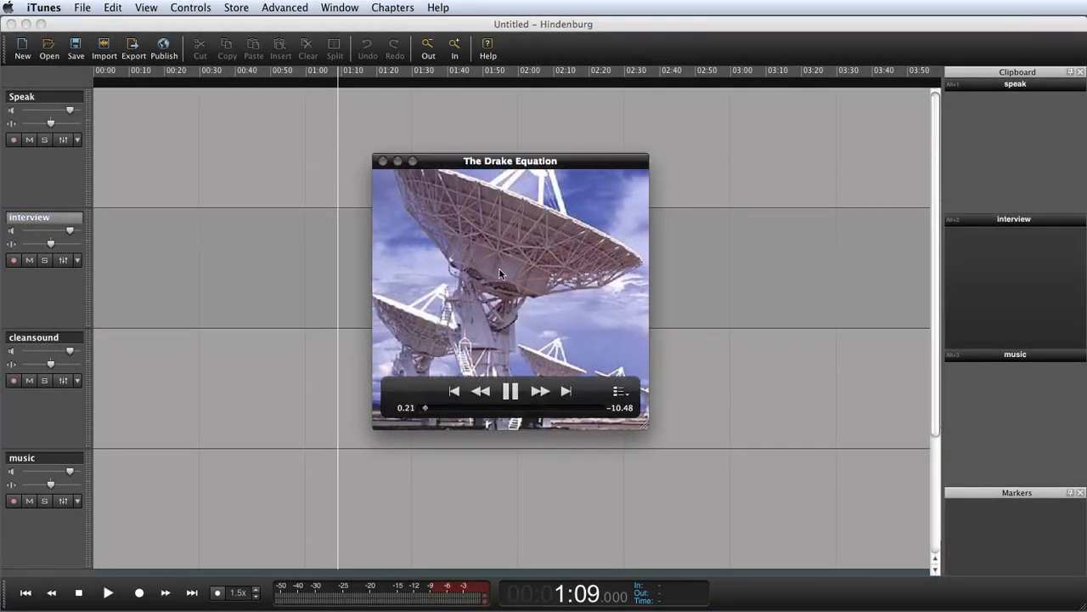
left_click(388, 9)
left_click(405, 88)
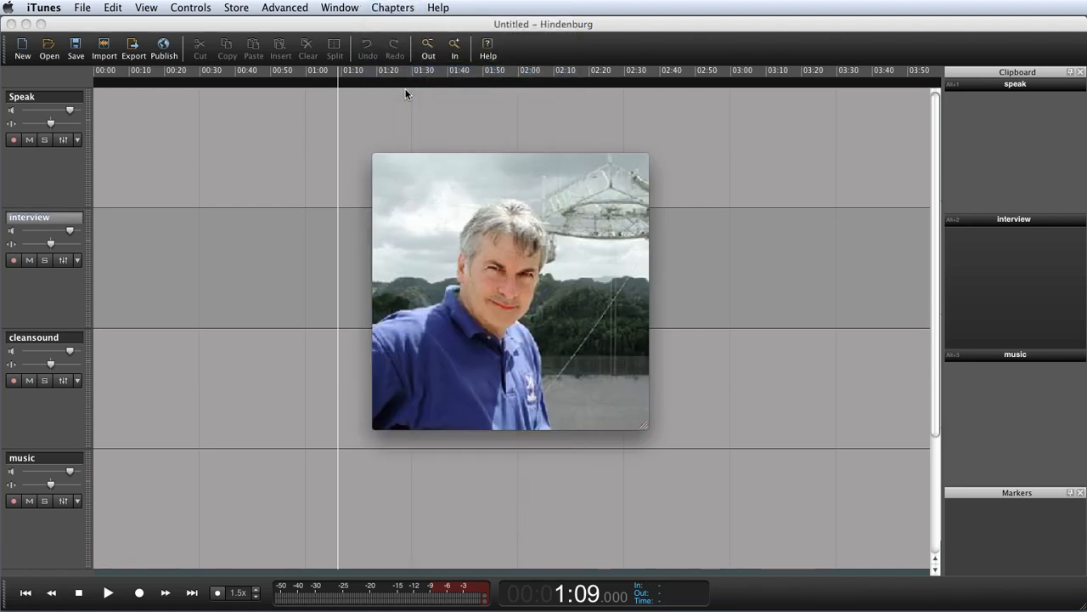
left_click(402, 10)
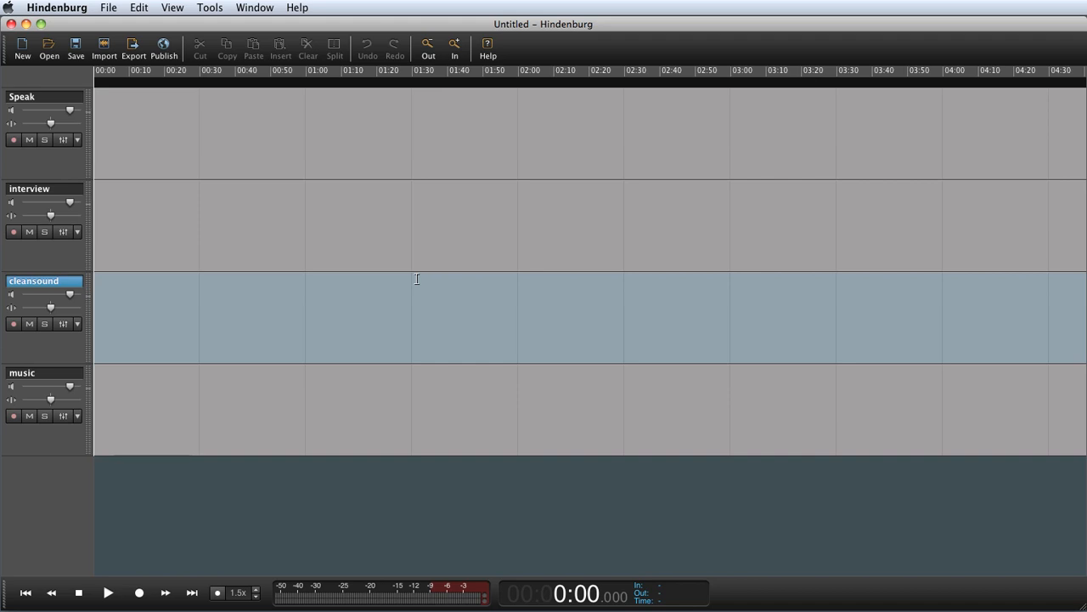
In Hindenburg, open the recent session Hindenburg Workflow New Media
left_click(109, 7)
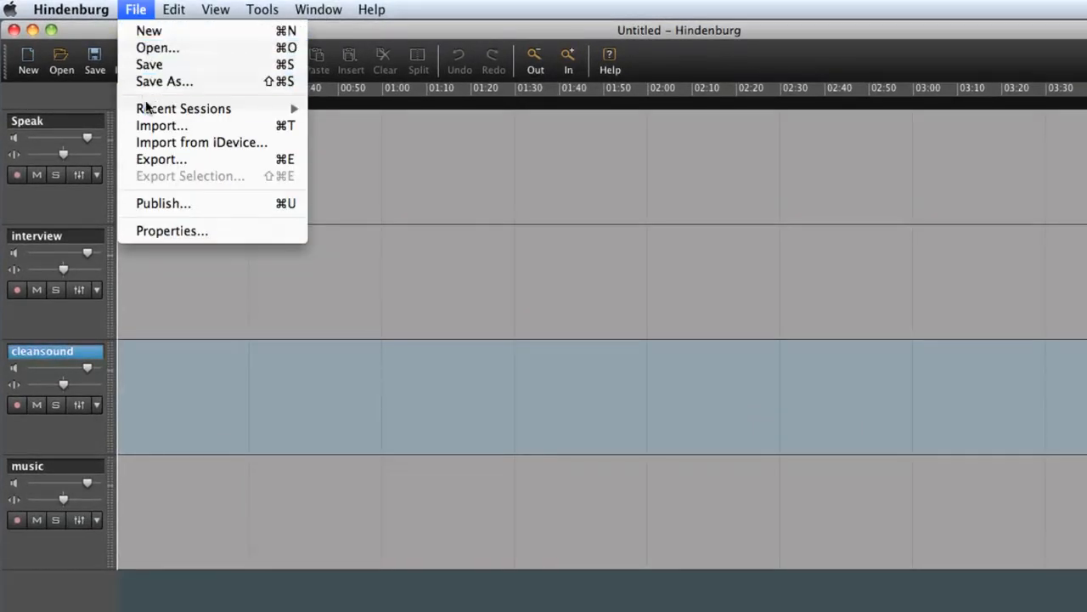
mouse_move(151, 110)
left_click(380, 112)
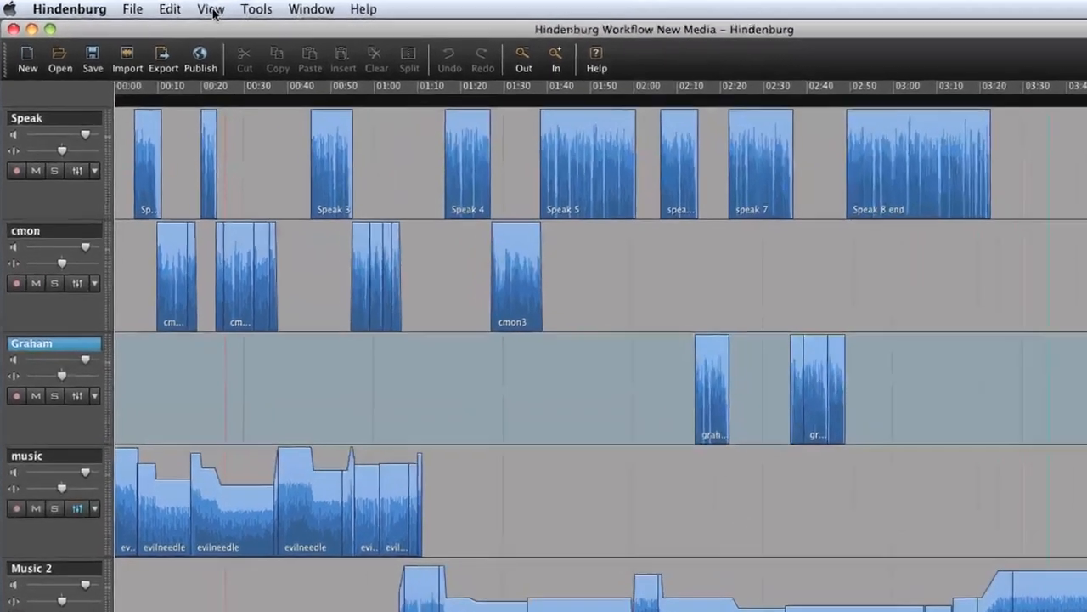
Open the Chapters panel and add a chapter marker at the playhead at 0:04
left_click(172, 9)
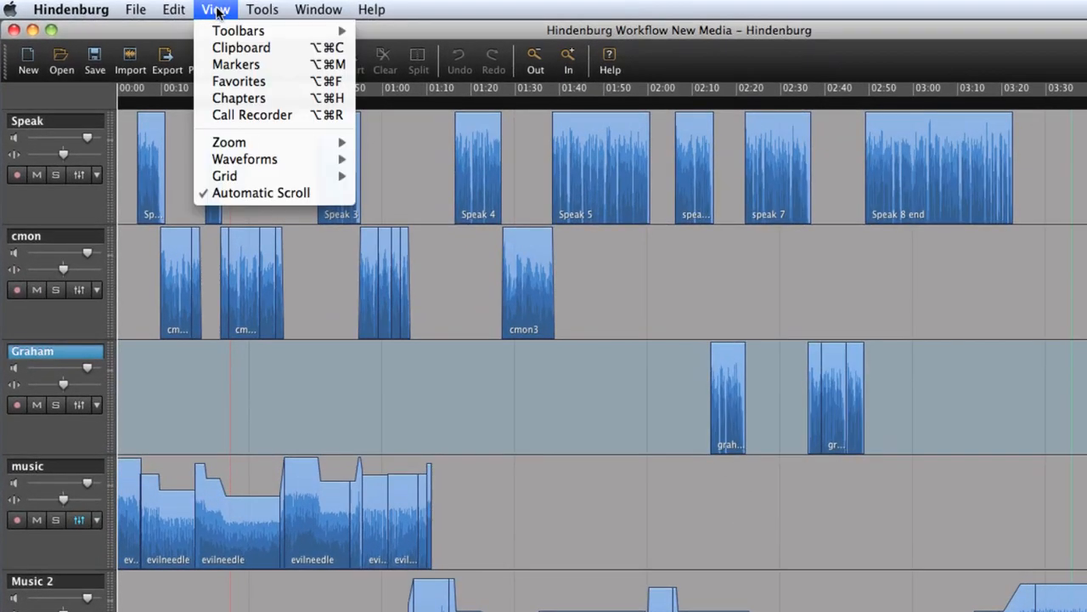
left_click(225, 99)
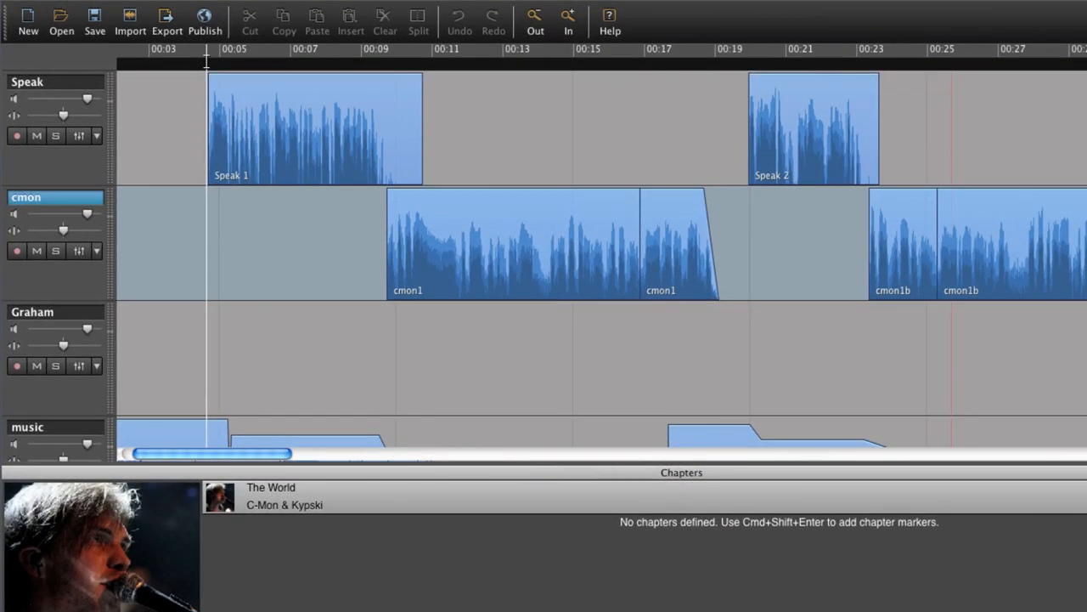
right_click(164, 84)
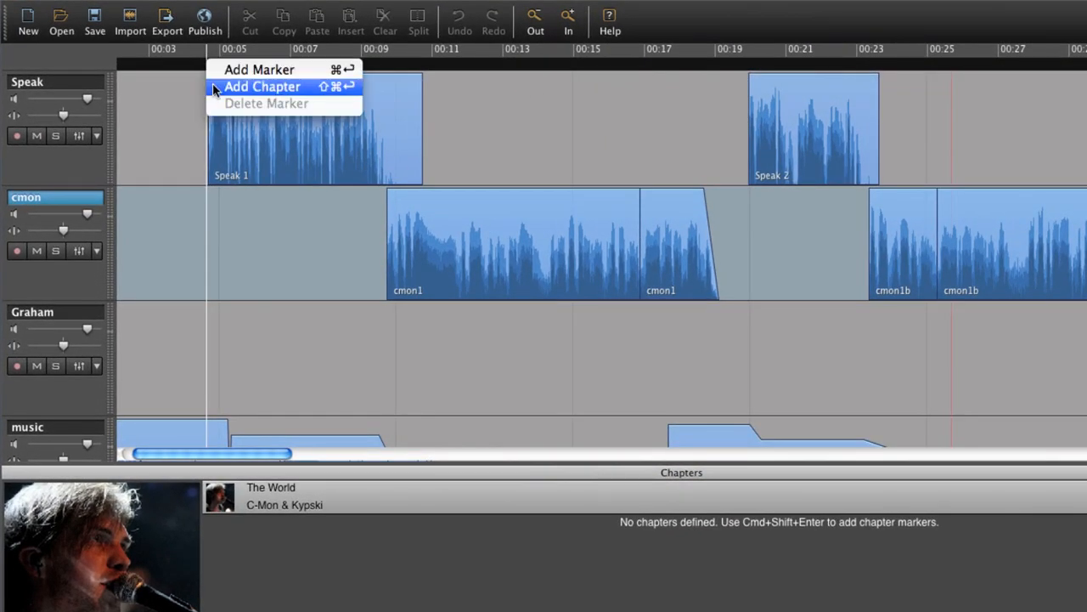
left_click(214, 86)
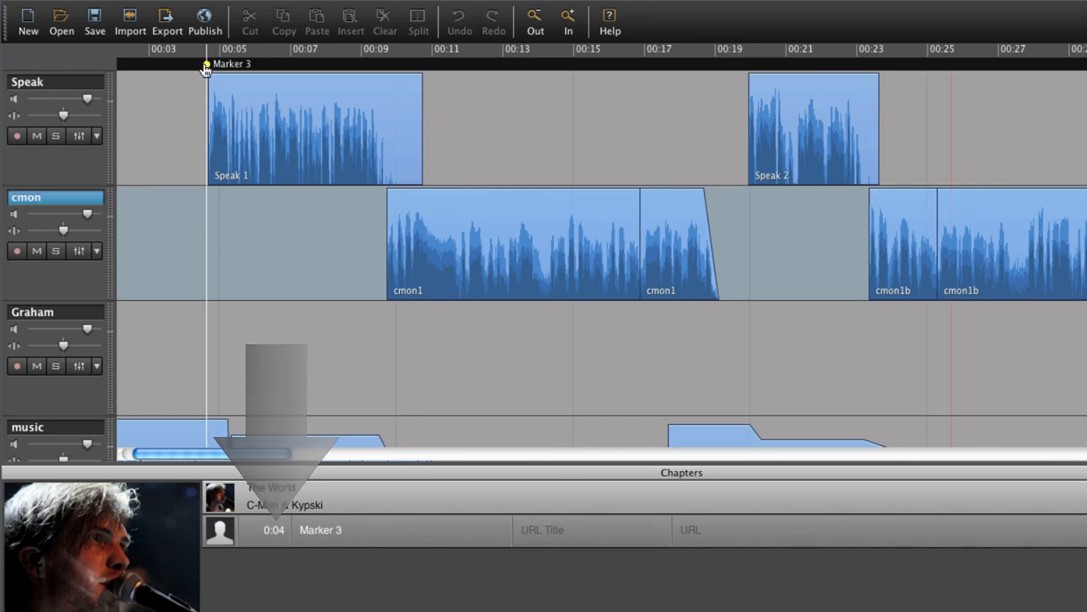
Add another chapter marker on the timeline at 1:16
mouse_move(197, 68)
left_mouse_down()
mouse_move(163, 66)
mouse_move(238, 75)
mouse_move(162, 73)
mouse_move(222, 73)
mouse_move(204, 74)
left_mouse_up()
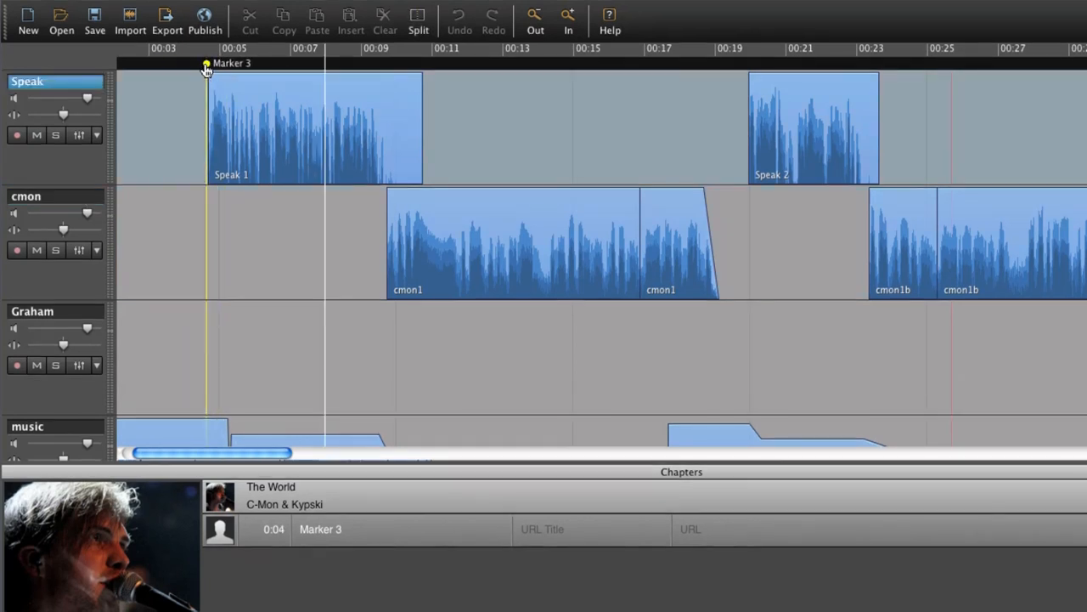
right_click(206, 66)
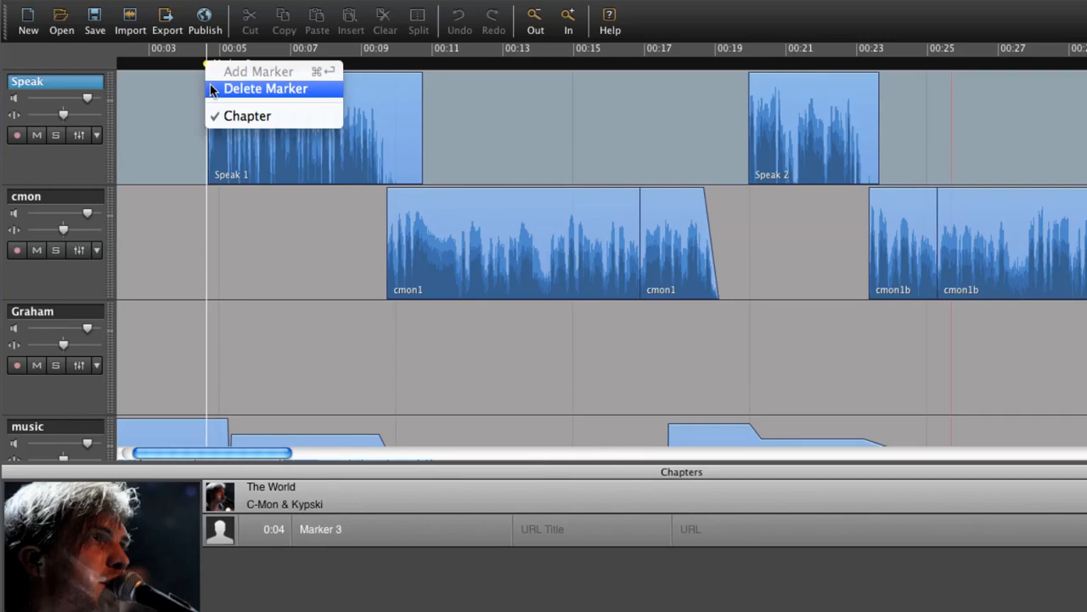
left_click(214, 88)
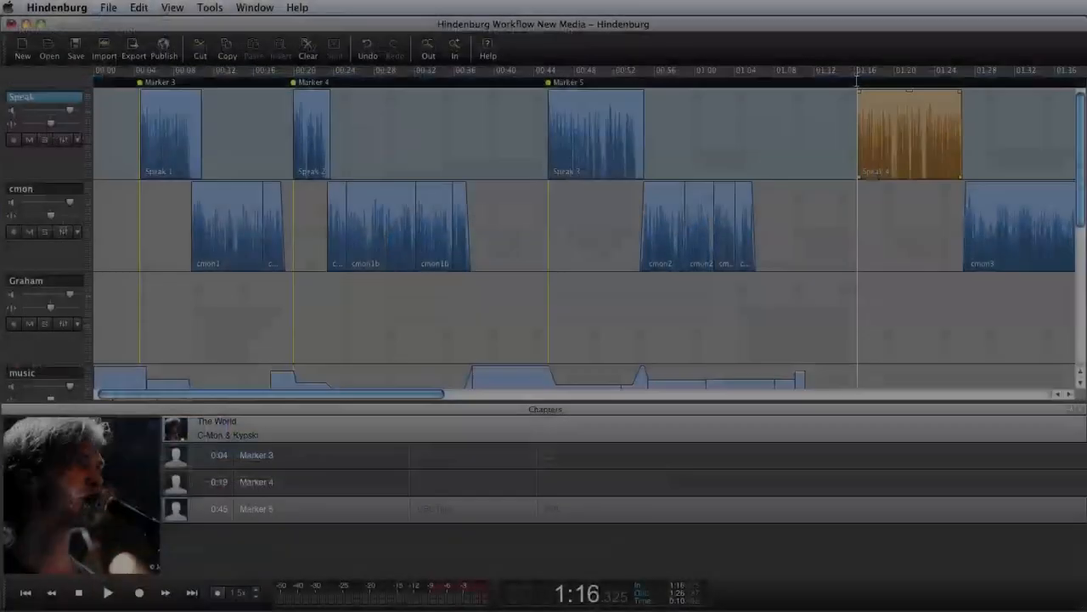
right_click(856, 81)
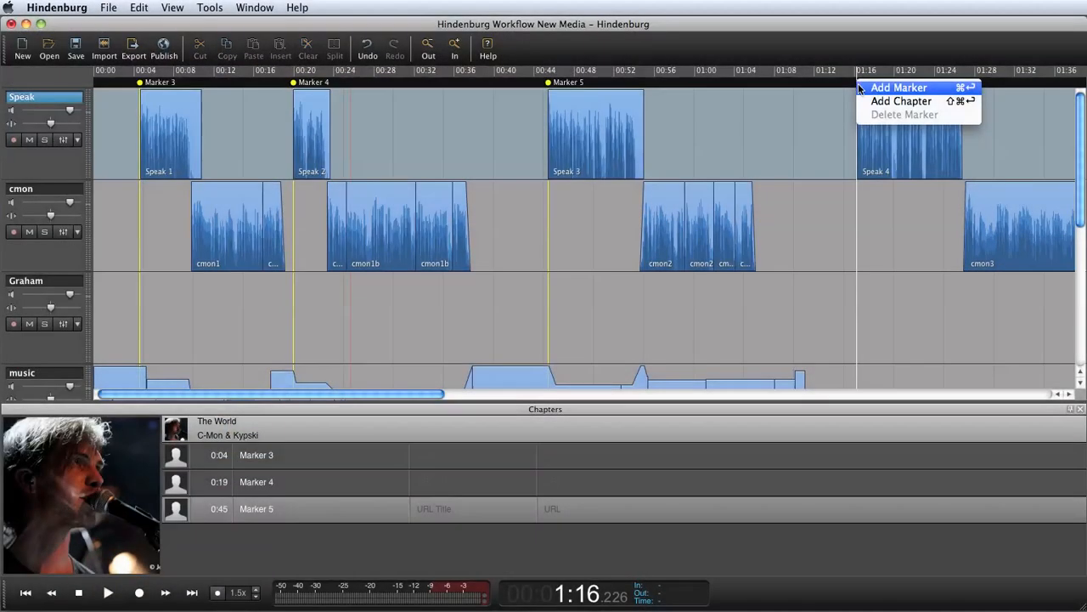
left_click(900, 101)
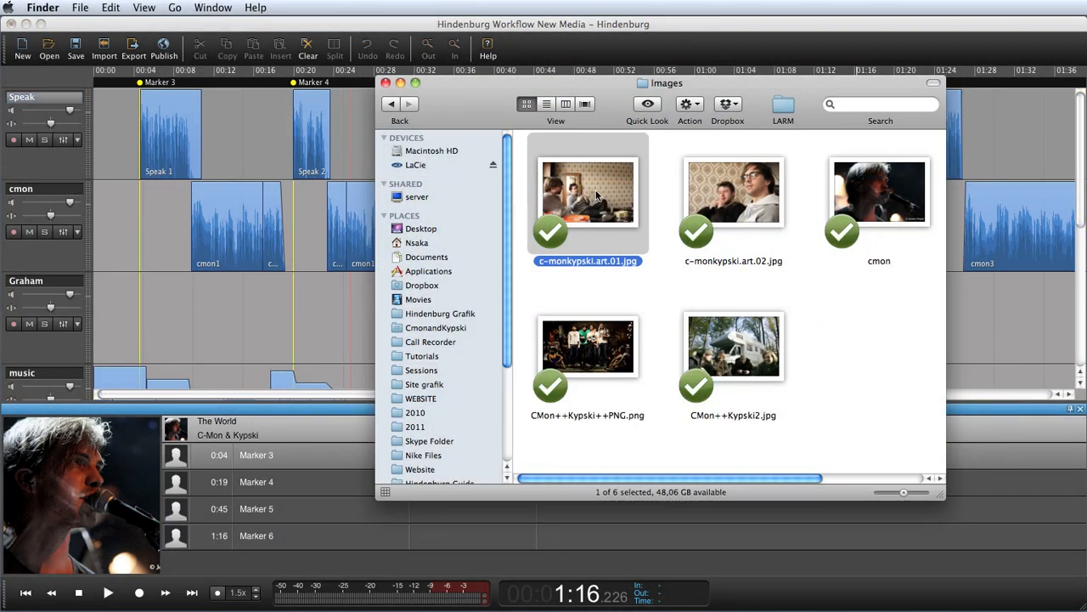
Attach the Finder images c-monkypski.art.01.jpg and c-monkypski.art.02.jpg as artwork to the 0:04 and 0:19 chapters
mouse_move(597, 197)
left_mouse_down()
mouse_move(374, 379)
mouse_move(198, 436)
mouse_move(186, 430)
left_mouse_up()
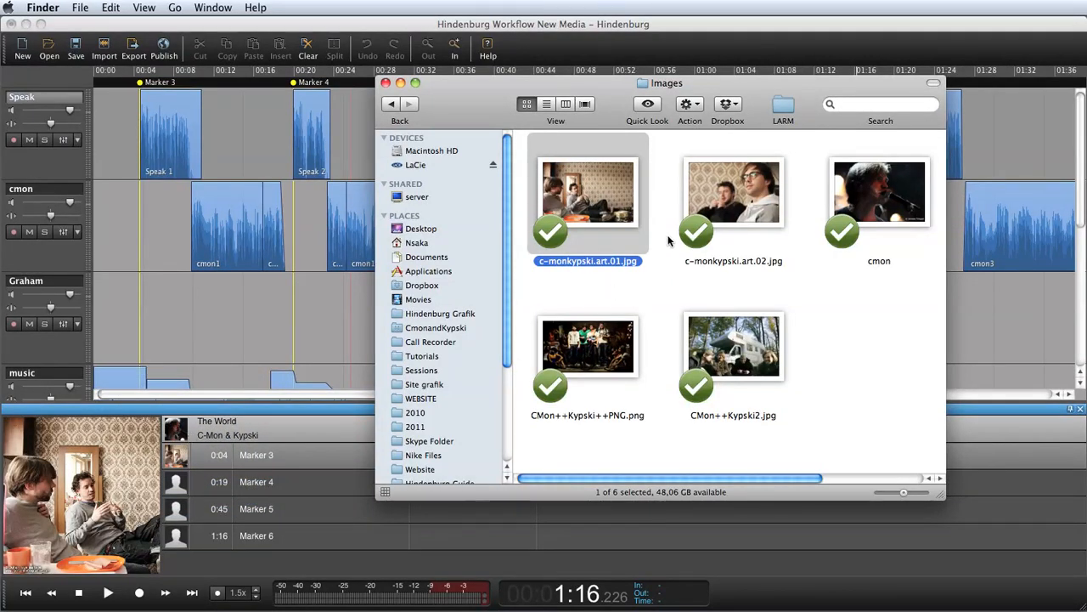
mouse_move(741, 186)
left_mouse_down()
mouse_move(655, 256)
mouse_move(194, 466)
mouse_move(191, 482)
left_mouse_up()
left_click_drag(191, 482, 190, 482)
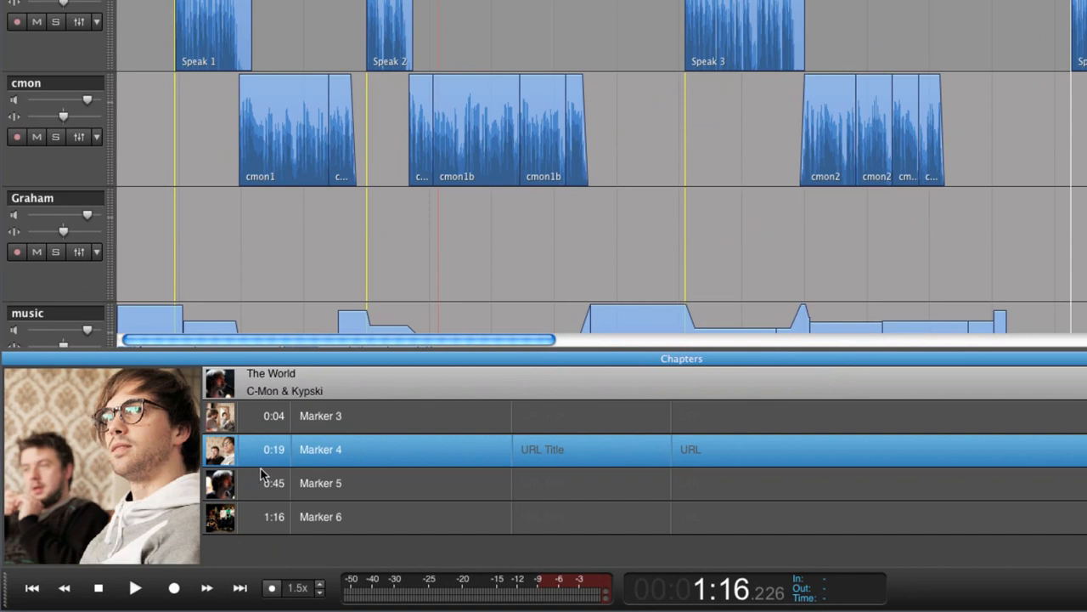
Rename the 0:04 chapter as interview 1
left_click(321, 482)
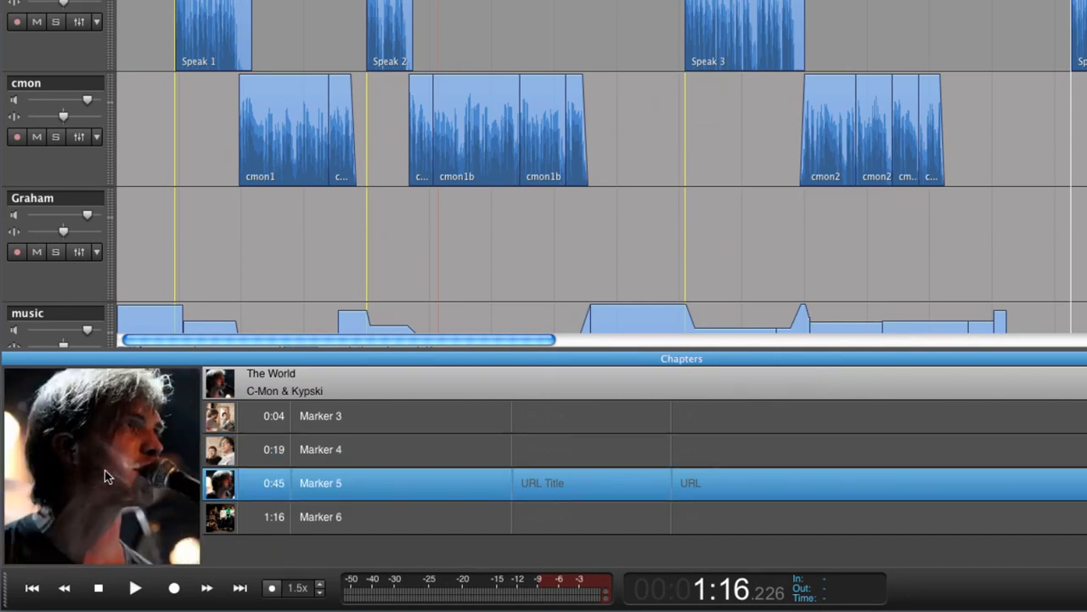
left_click(320, 519)
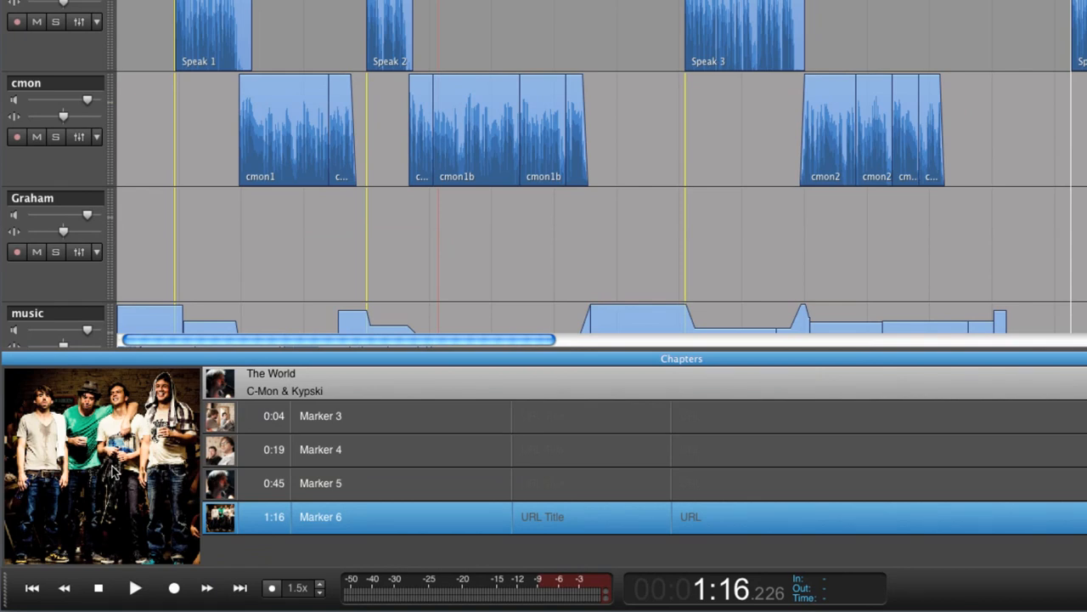
left_click(335, 424)
left_click(335, 425)
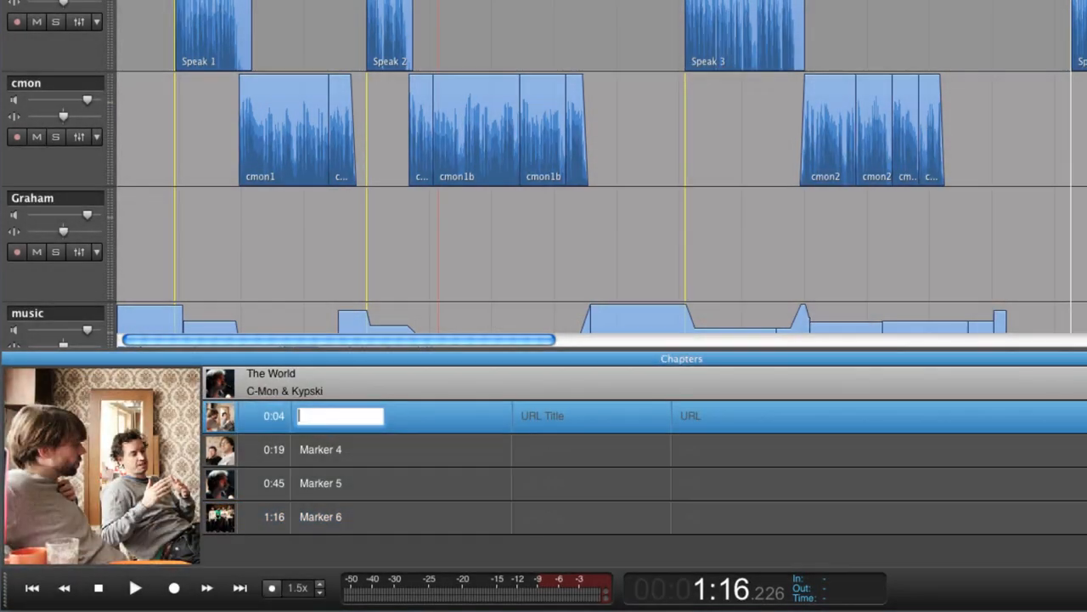
type("interview 1")
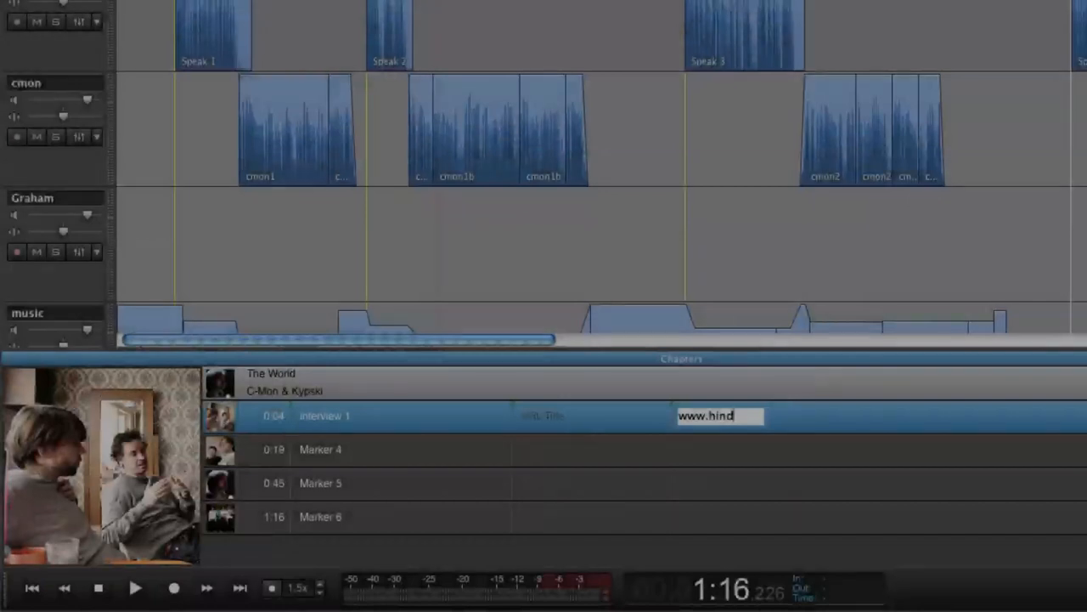
type("enburg")
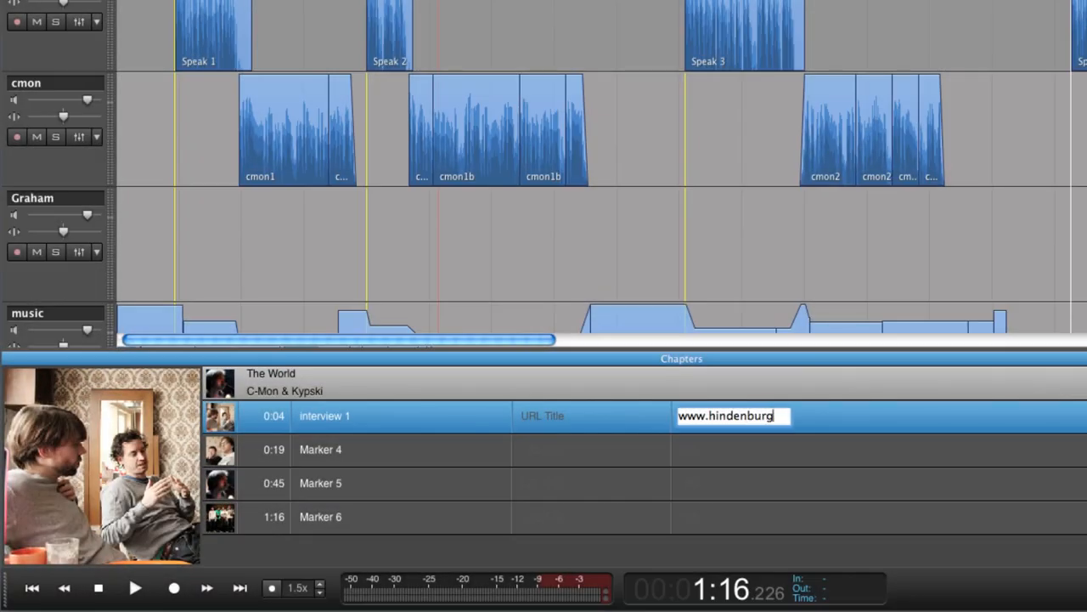
type("systems.co")
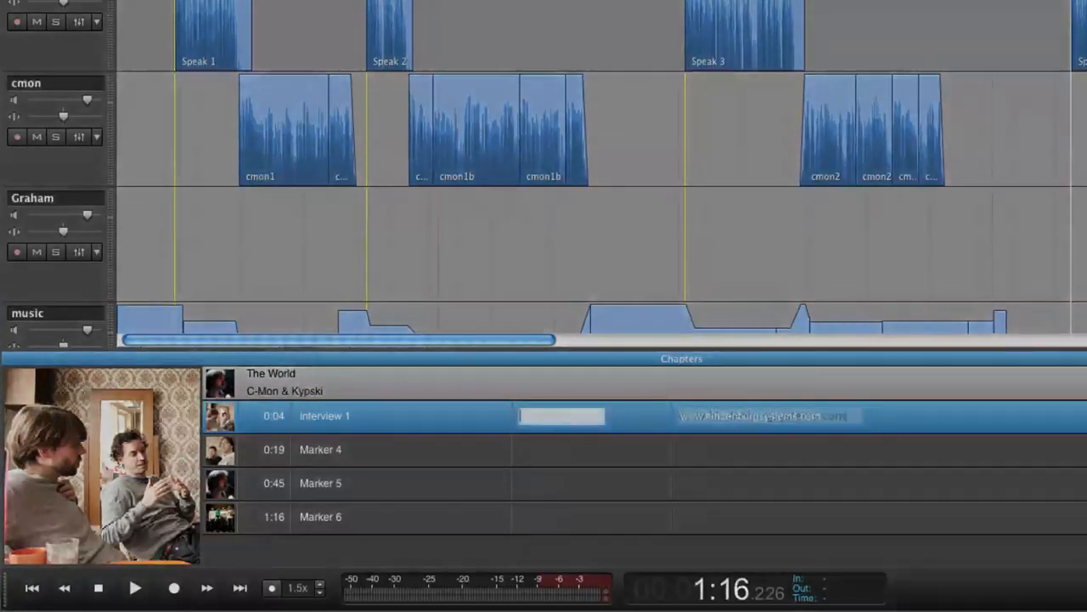
type("c-mon")
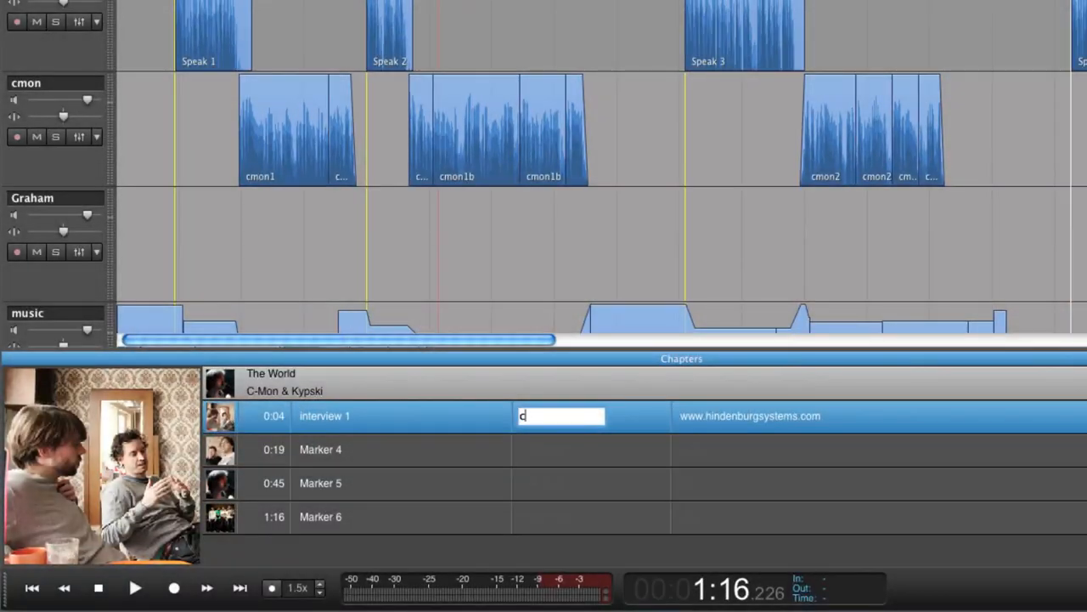
type(" & Kypski")
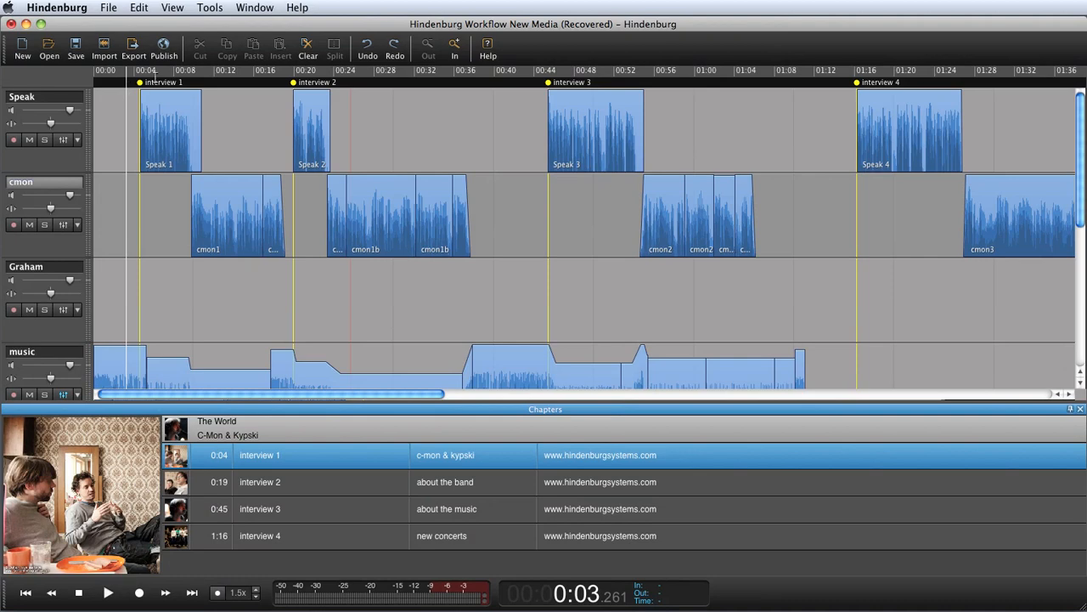
Publish the session to My Soundcloud Podcast with the AAC file (*.m4a) format
left_click(164, 51)
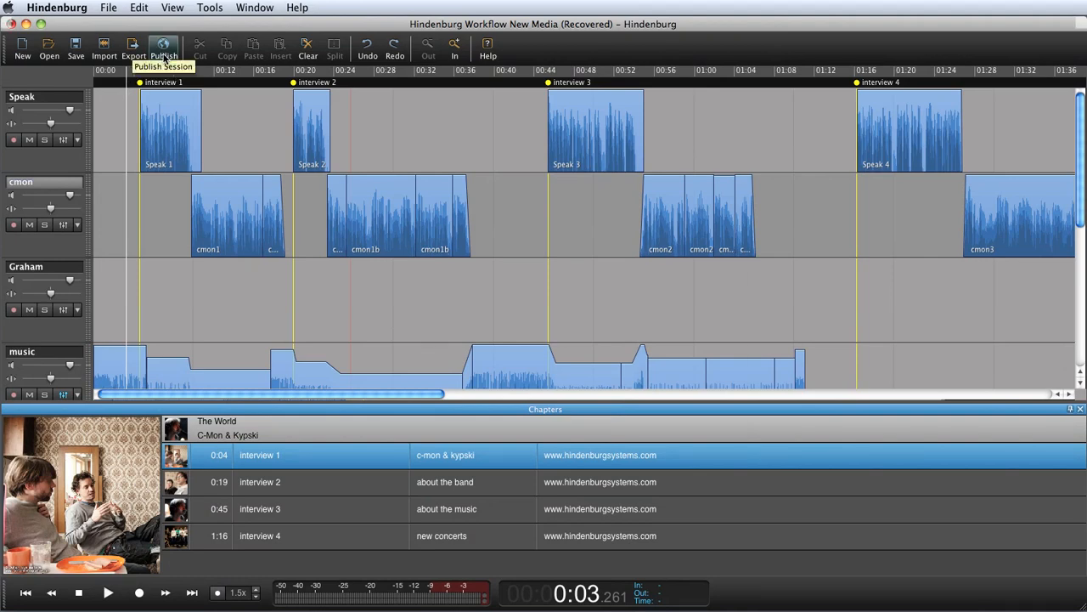
left_click(660, 238)
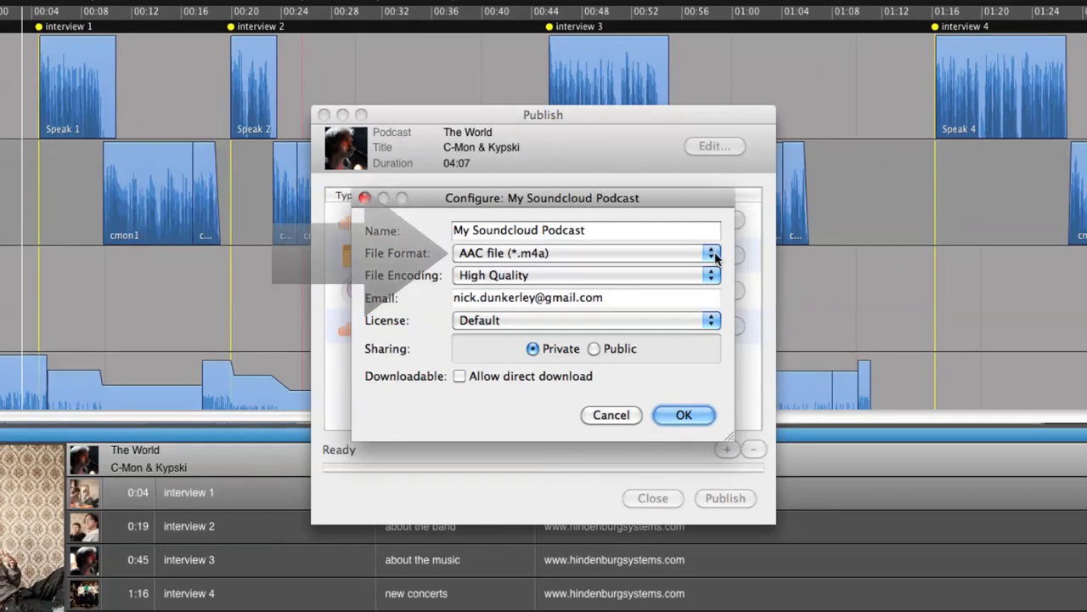
left_click(712, 255)
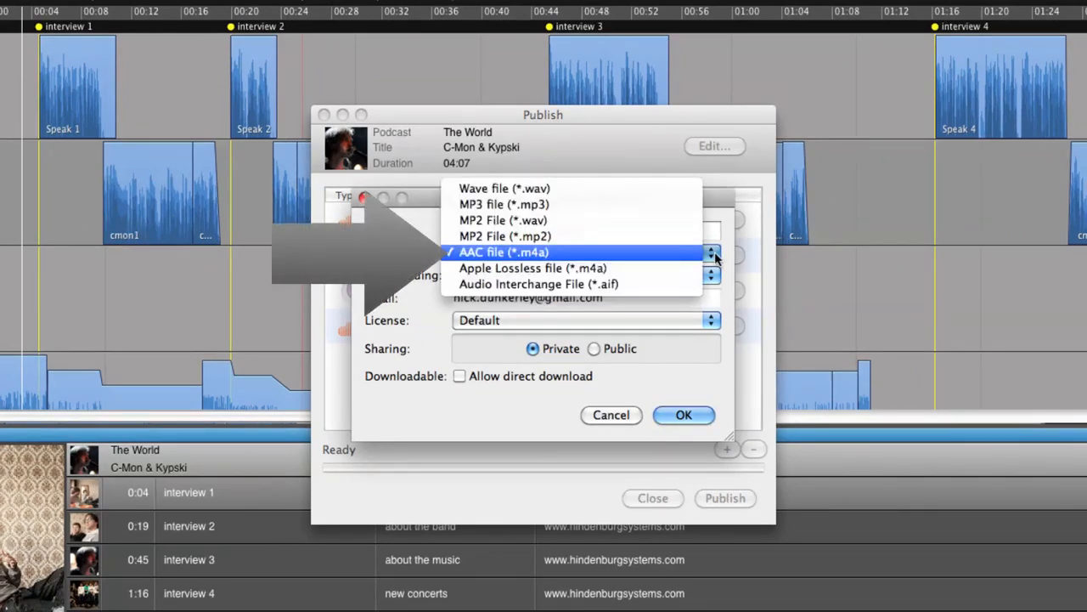
left_click(715, 253)
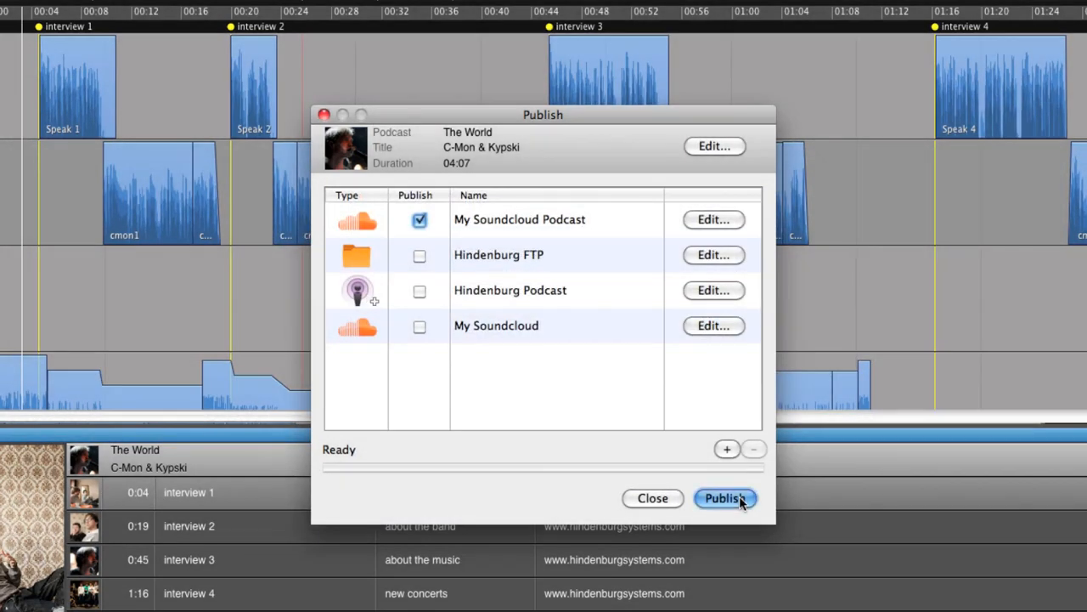
left_click(725, 498)
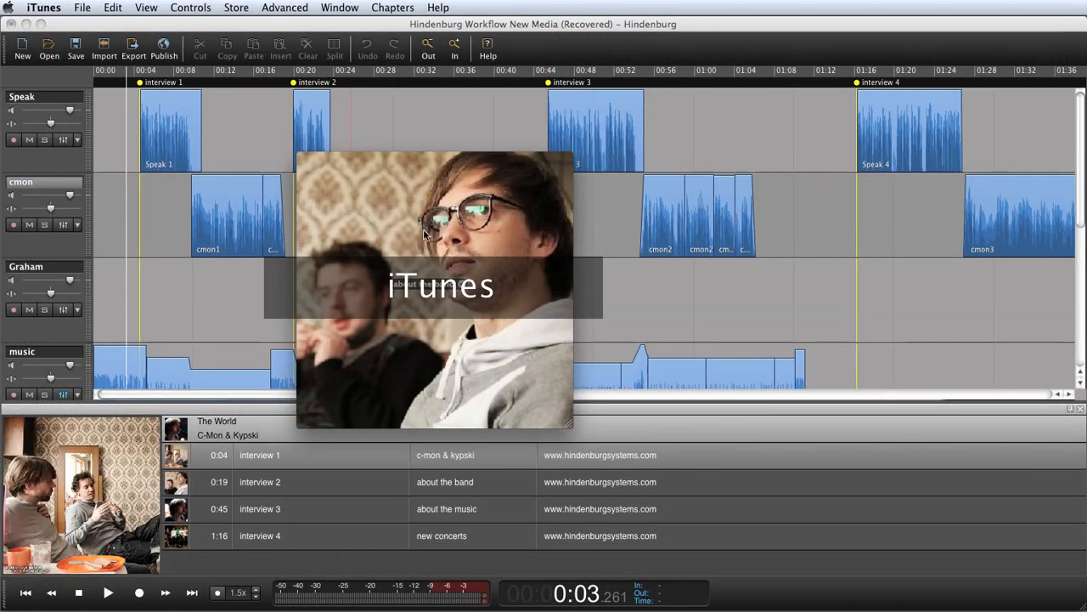
Browse the published podcast's chapters in iTunes, jumping to interview 3 and interview 4
mouse_move(425, 233)
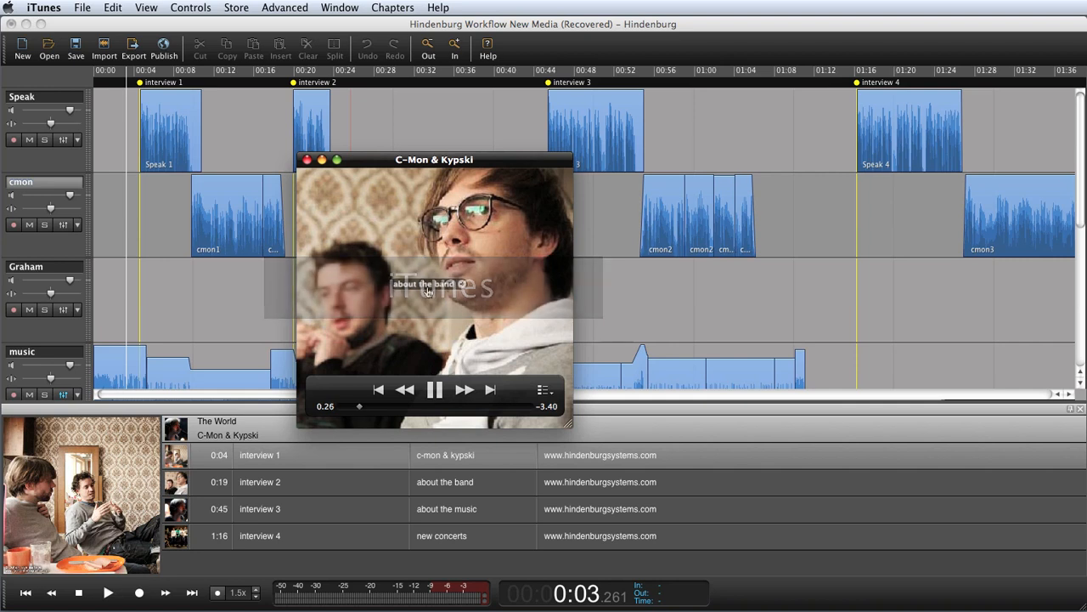
left_click(390, 9)
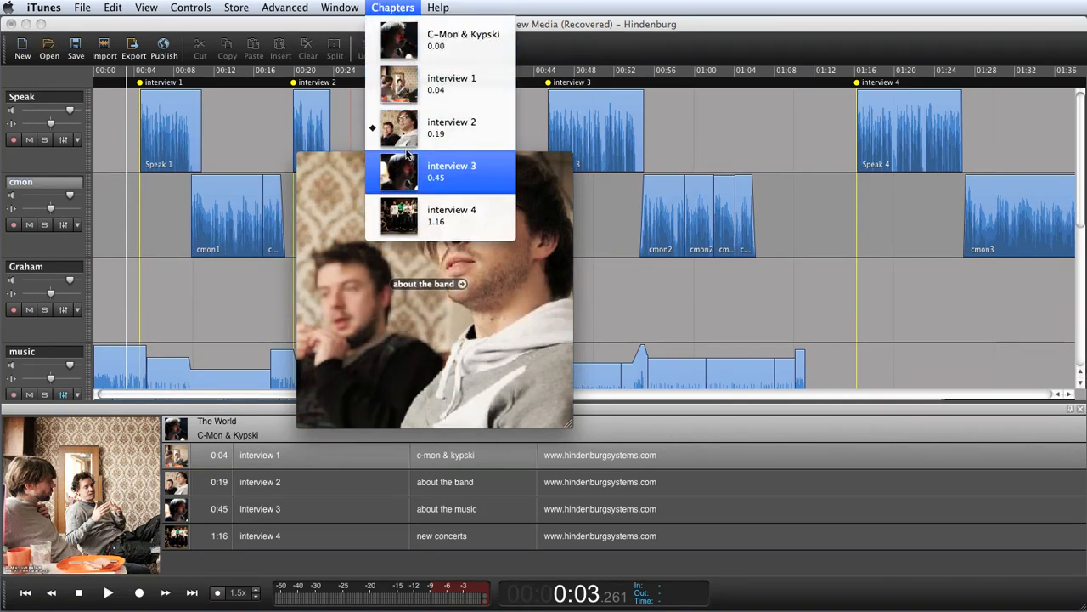
left_click(408, 162)
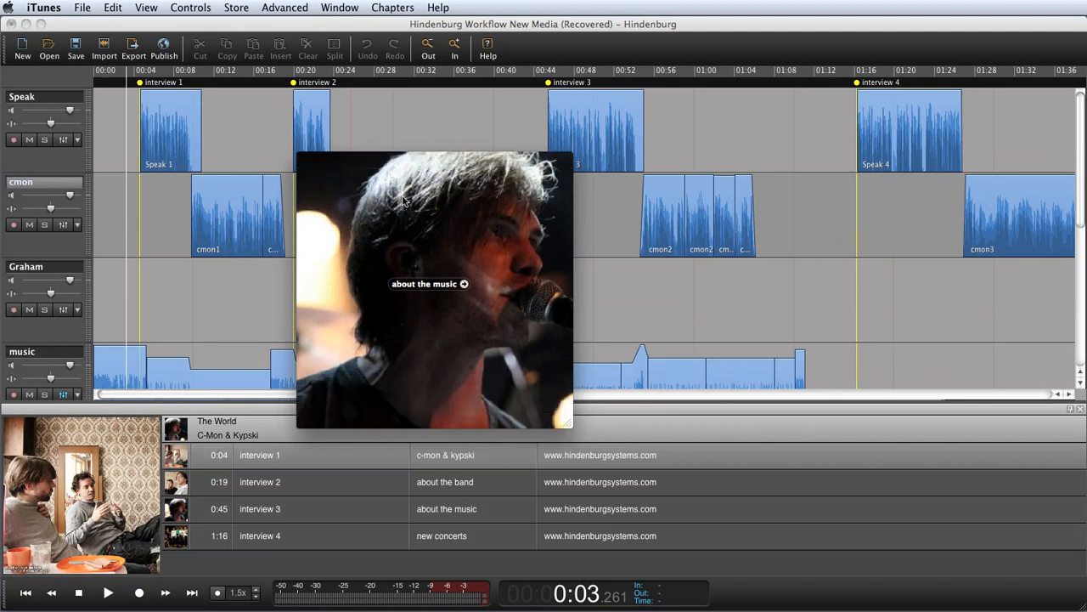
left_click(392, 8)
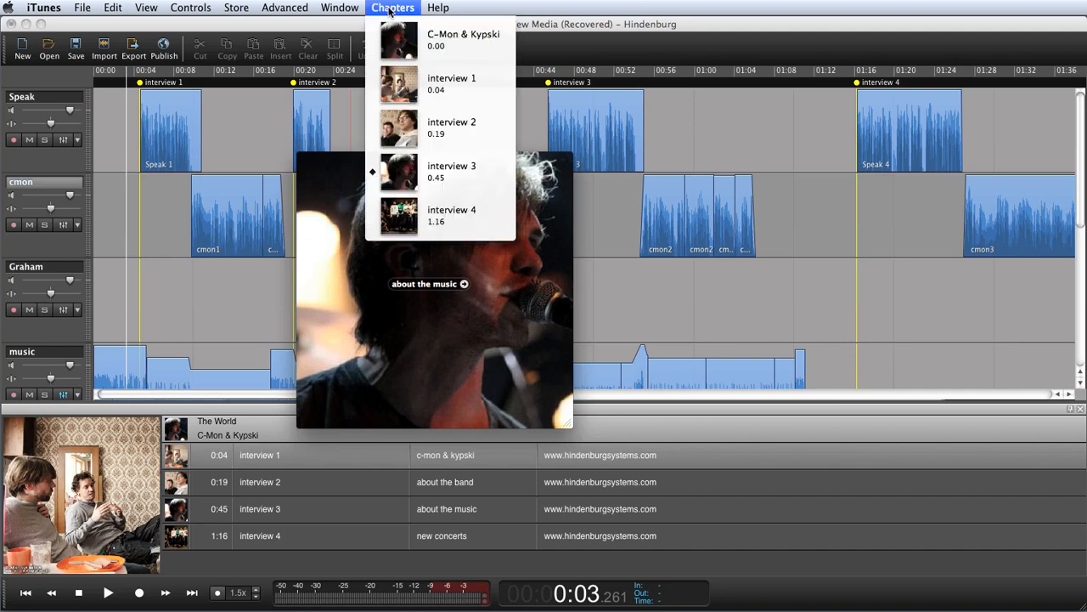
left_click(417, 222)
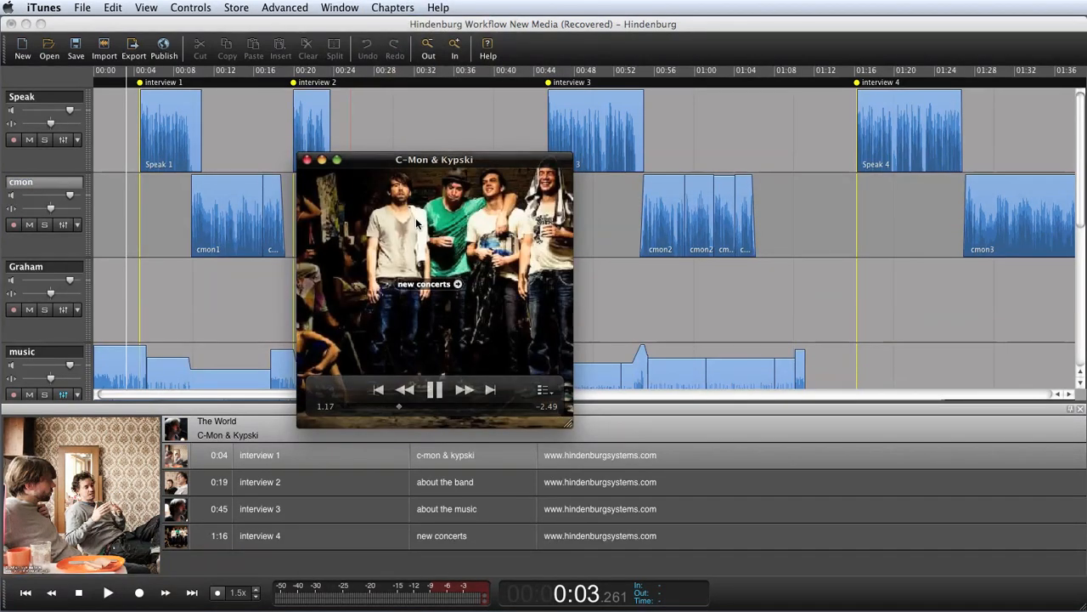